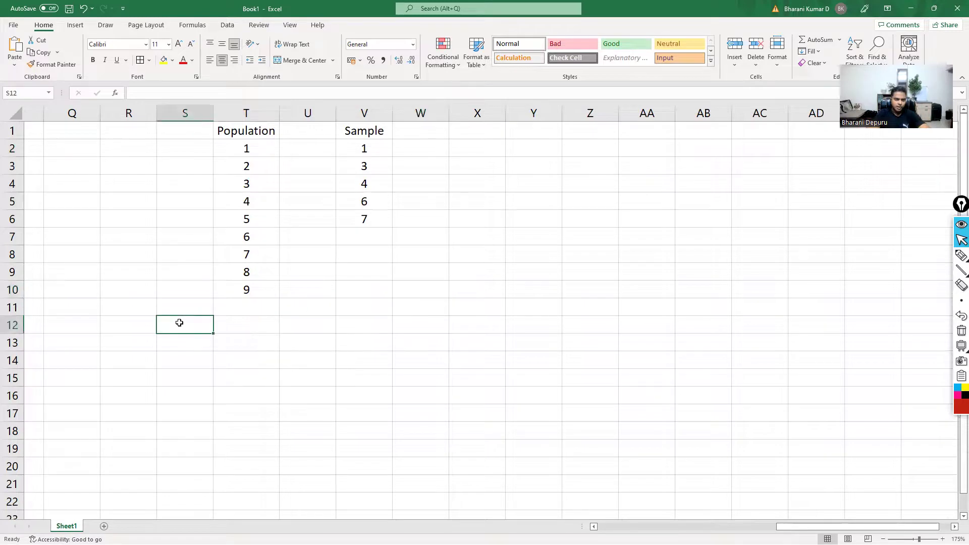
- Widen column S and handwrite the red heading "Variance pop" around rows 14 to 17 below column Q
drag(212, 110, 241, 109)
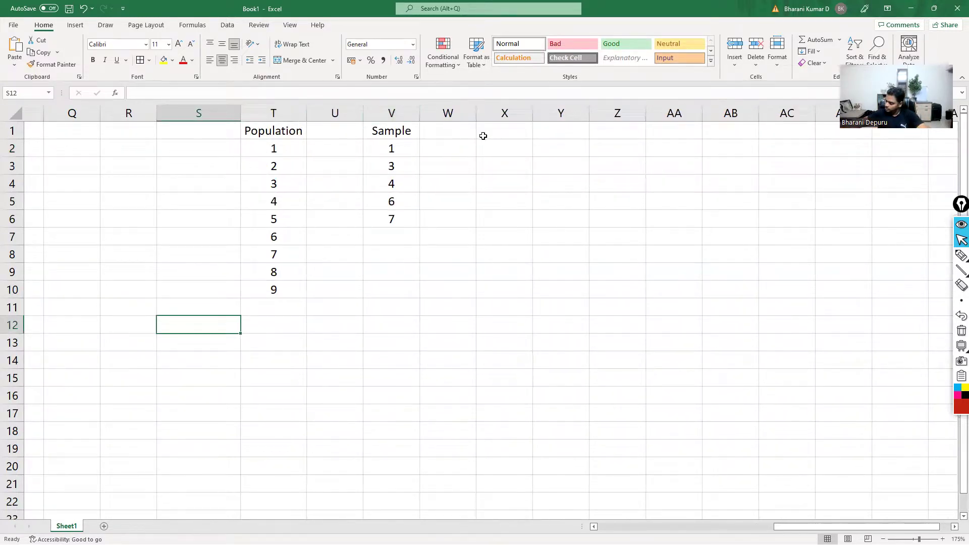
click(958, 270)
click(961, 255)
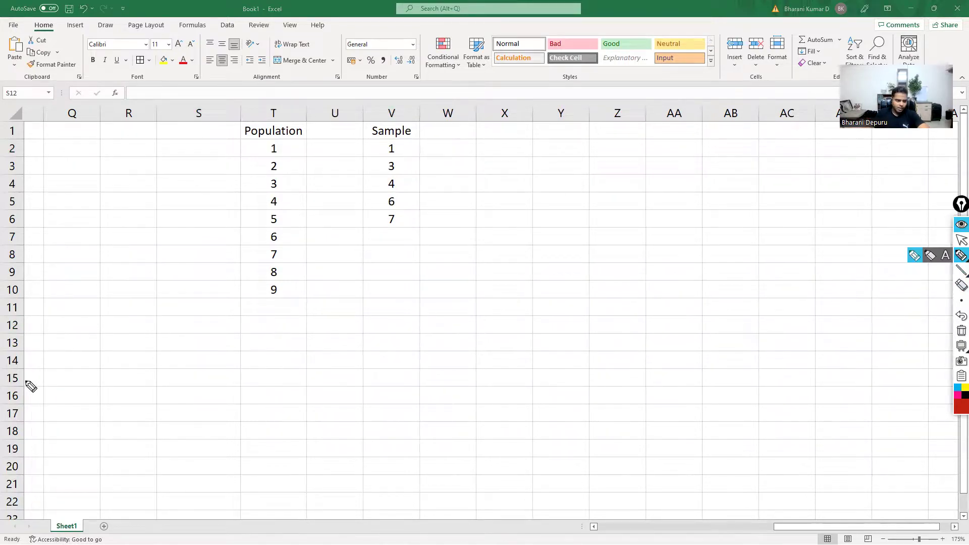
mouse_move(23, 376)
mouse_down()
mouse_move(33, 387)
mouse_move(60, 385)
mouse_move(123, 360)
mouse_up()
mouse_move(65, 398)
mouse_down()
mouse_move(82, 396)
mouse_move(85, 414)
mouse_move(87, 403)
mouse_up()
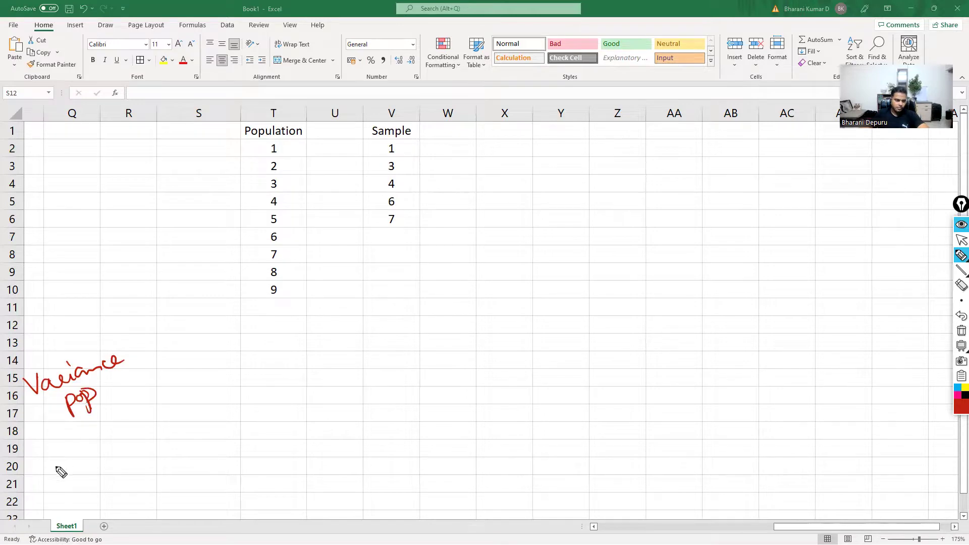
- Handwrite the population variance formula under the "Variance pop" heading: σ² = Σ (xi − μ)² / N, summed from i=1 to N
drag(42, 479, 79, 474)
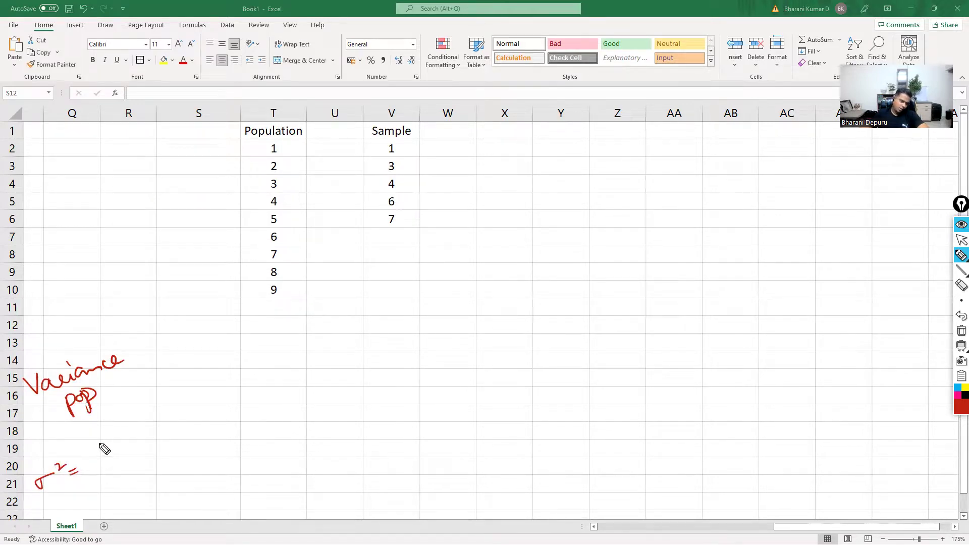
mouse_move(100, 440)
mouse_down()
mouse_move(94, 459)
mouse_move(119, 455)
mouse_move(105, 486)
mouse_up()
drag(107, 477, 119, 482)
mouse_move(85, 438)
mouse_down()
mouse_move(89, 430)
mouse_move(129, 448)
mouse_up()
mouse_move(129, 438)
mouse_down()
mouse_move(120, 448)
mouse_move(133, 448)
mouse_move(146, 429)
mouse_up()
mouse_move(146, 429)
mouse_down()
mouse_move(152, 434)
mouse_move(118, 456)
mouse_up()
drag(157, 409, 165, 406)
drag(106, 489, 175, 446)
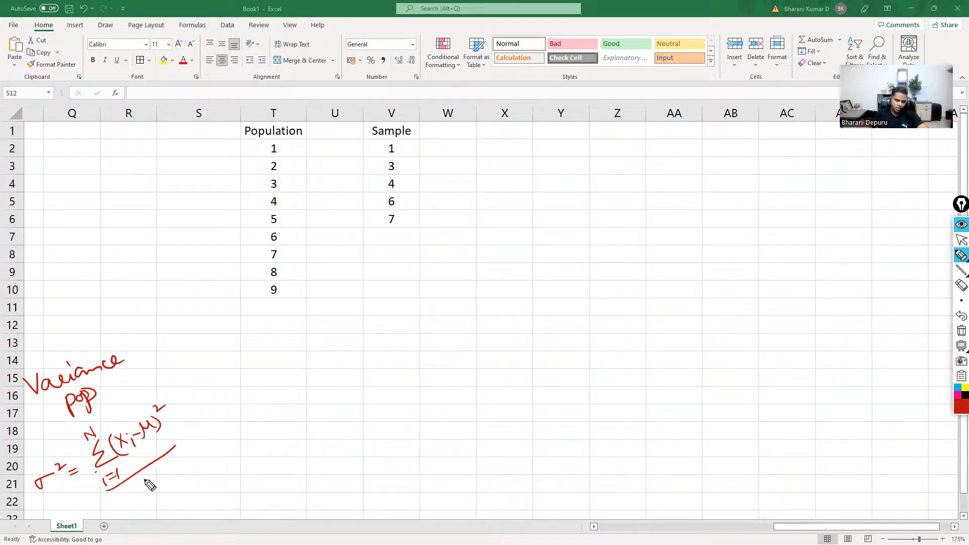
drag(146, 489, 148, 478)
mouse_move(147, 478)
mouse_down()
mouse_move(154, 487)
mouse_move(158, 477)
mouse_up()
click(162, 485)
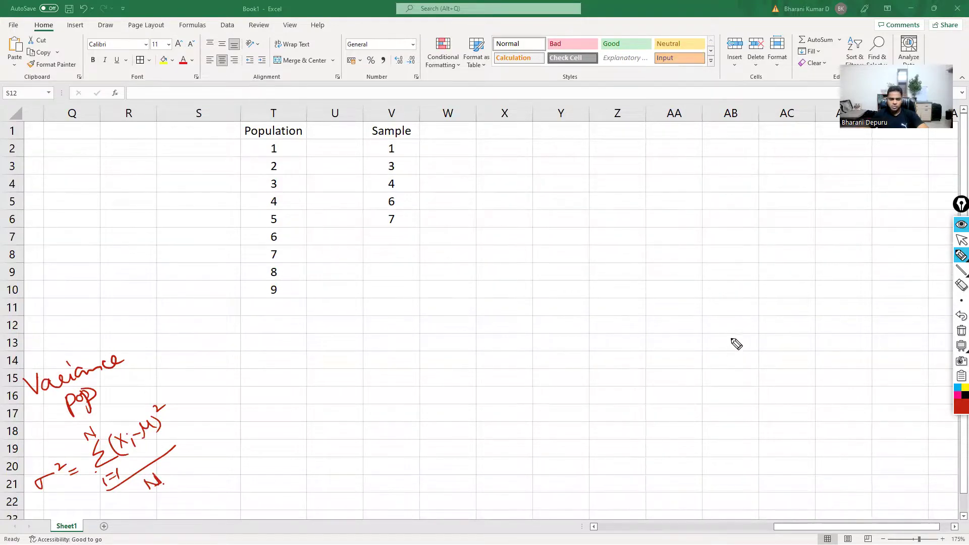
- Handwrite the heading "Sample population" around columns AB to AD, with the formula s² = Σ (xi − x̄)² / (n−1), from i=1 to n, below it
mouse_move(736, 338)
mouse_down()
mouse_move(724, 351)
mouse_move(778, 346)
mouse_move(802, 323)
mouse_move(884, 299)
mouse_move(923, 273)
mouse_up()
mouse_move(732, 419)
mouse_down()
mouse_move(783, 389)
mouse_move(790, 414)
mouse_move(800, 409)
mouse_up()
mouse_move(768, 376)
mouse_down()
mouse_move(819, 388)
mouse_move(836, 373)
mouse_up()
click(821, 376)
drag(837, 364, 838, 376)
mouse_move(832, 358)
mouse_down()
mouse_move(841, 355)
mouse_move(801, 392)
mouse_move(854, 365)
mouse_move(858, 345)
mouse_up()
drag(791, 427, 872, 379)
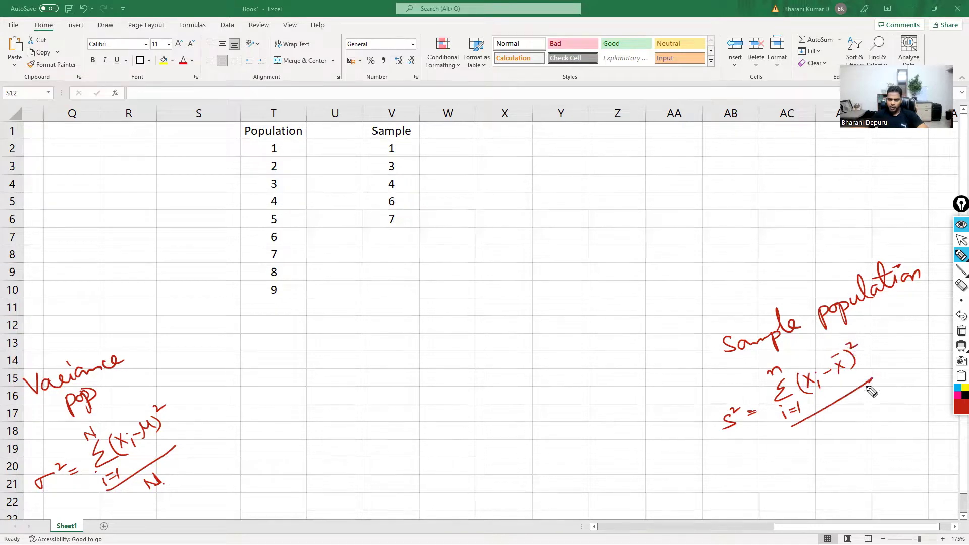
drag(822, 427, 833, 422)
drag(836, 421, 852, 420)
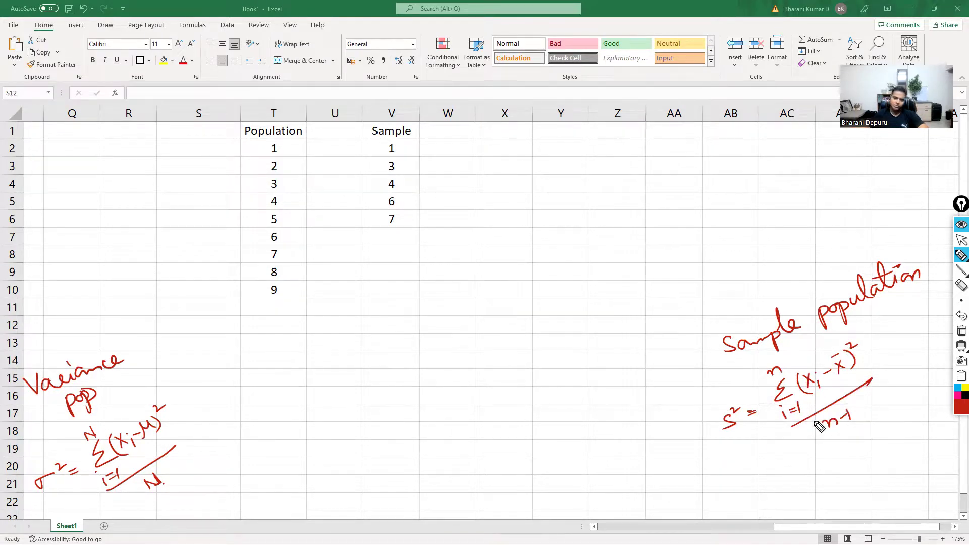
- Draw large square brackets around the right-hand sides of both handwritten variance formulas and leave pen mode
mouse_move(764, 364)
mouse_down()
mouse_move(786, 452)
mouse_move(800, 440)
mouse_up()
mouse_move(861, 331)
mouse_down()
mouse_move(880, 348)
mouse_move(891, 413)
mouse_up()
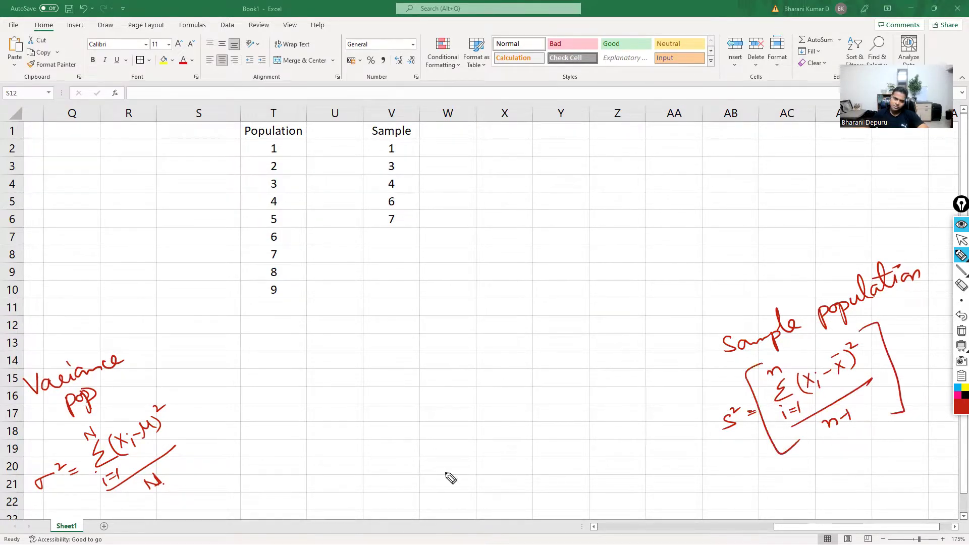
drag(81, 426, 135, 504)
drag(154, 390, 208, 474)
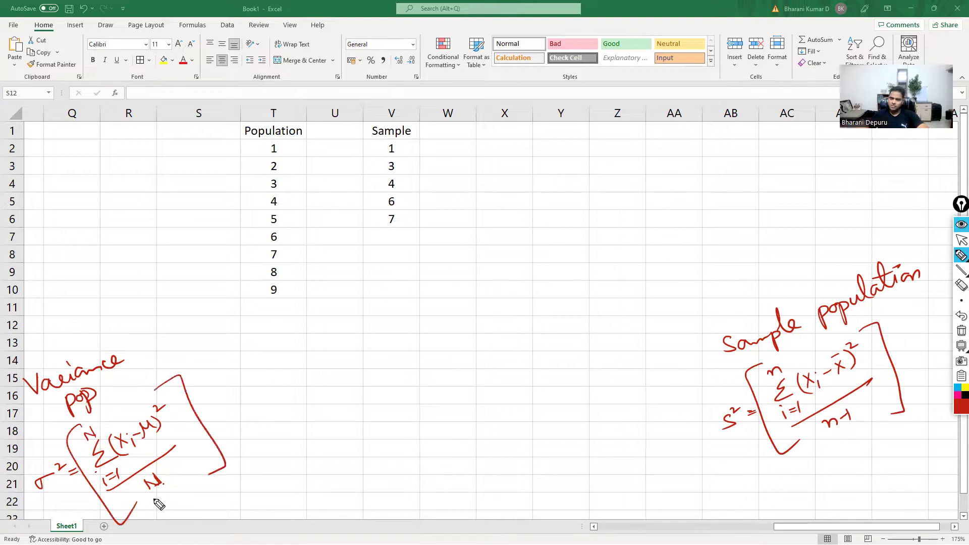
click(959, 242)
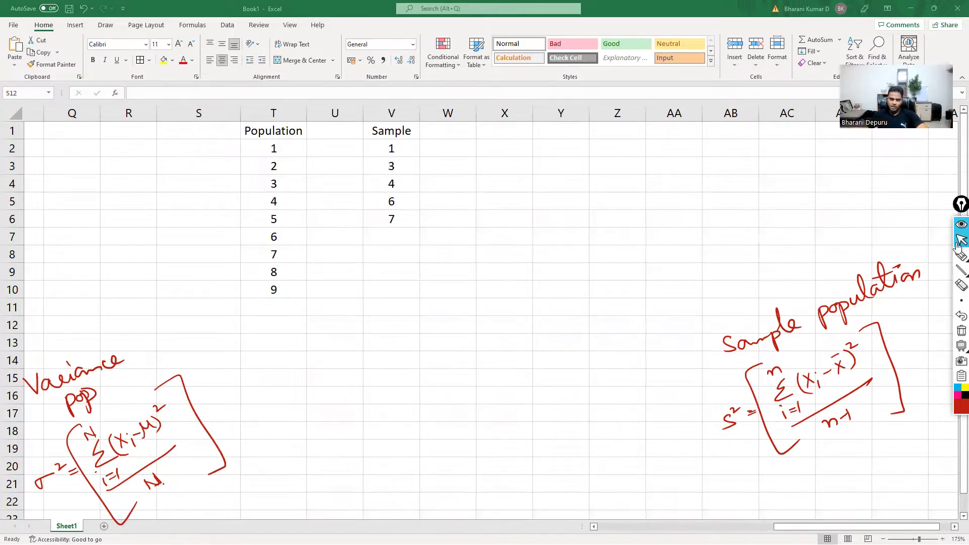
- Label cell S12 Pop_Var and calculate the population variance in T12 with VAR.P over T2:T10
click(236, 327)
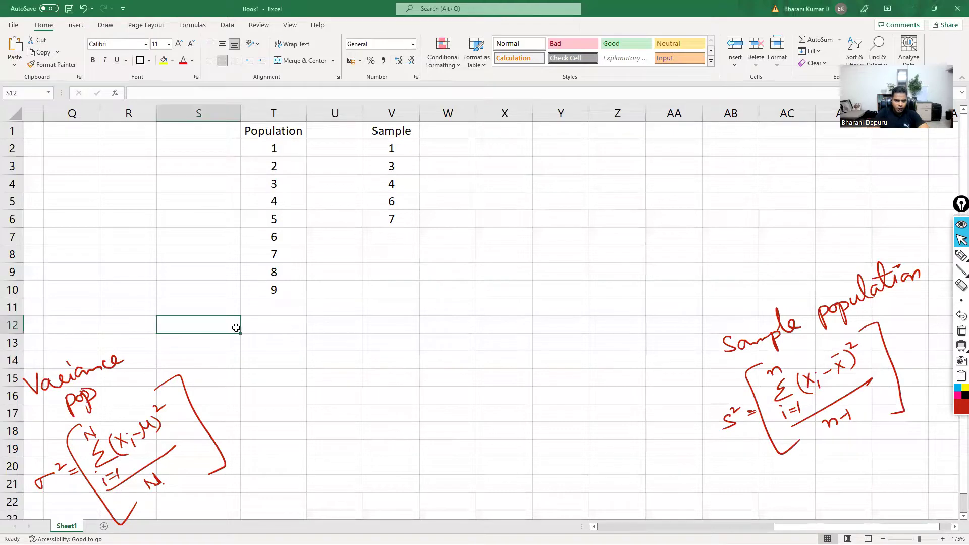
text(Pop_Var)
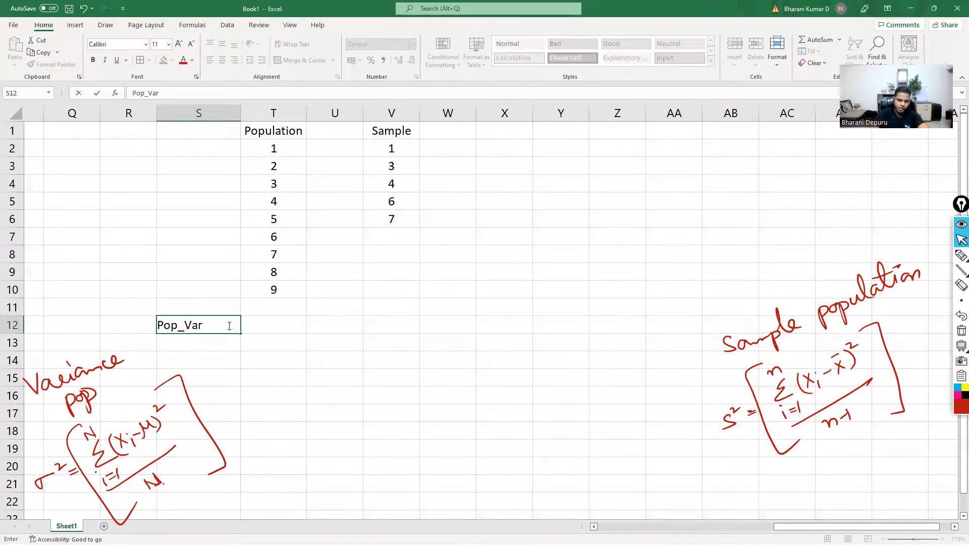
key(Tab)
text(=var)
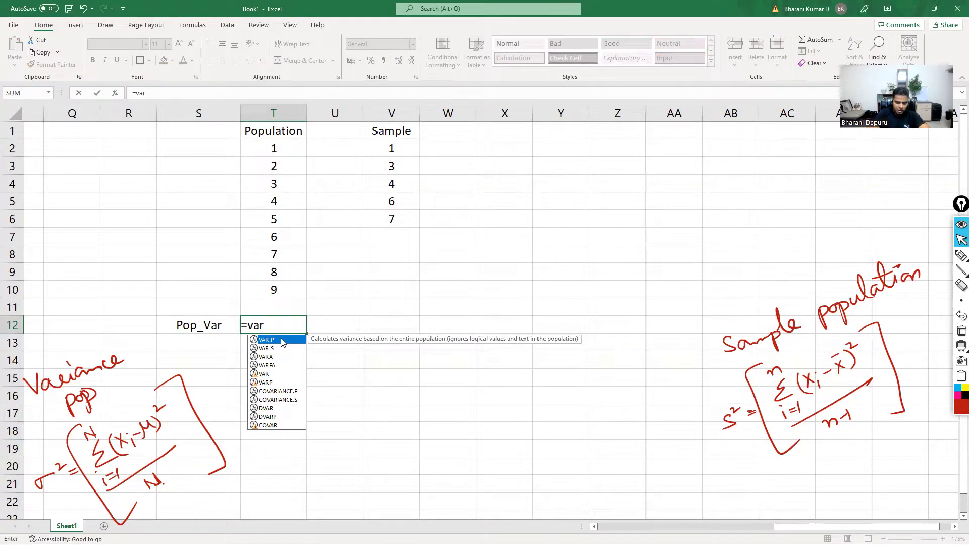
double_click(281, 342)
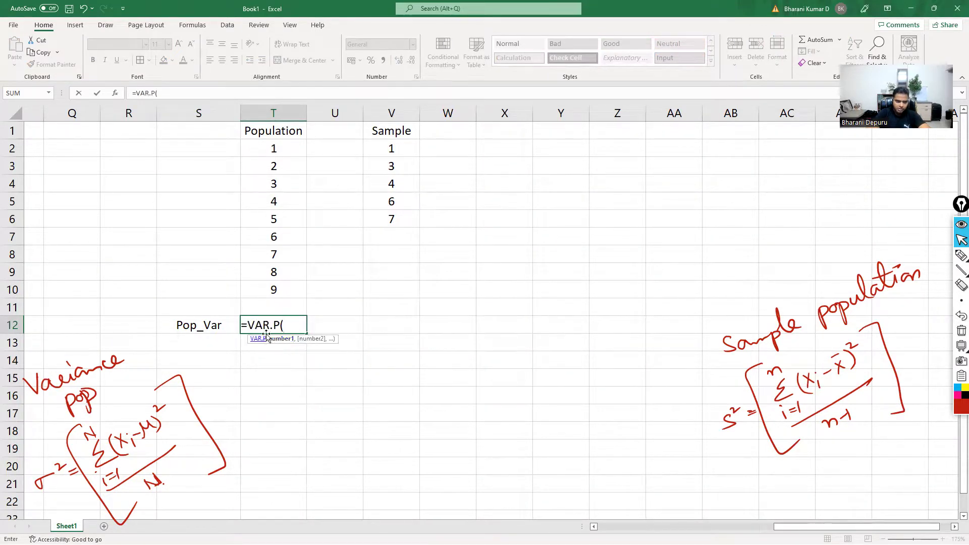
click(285, 156)
drag(285, 156, 280, 289)
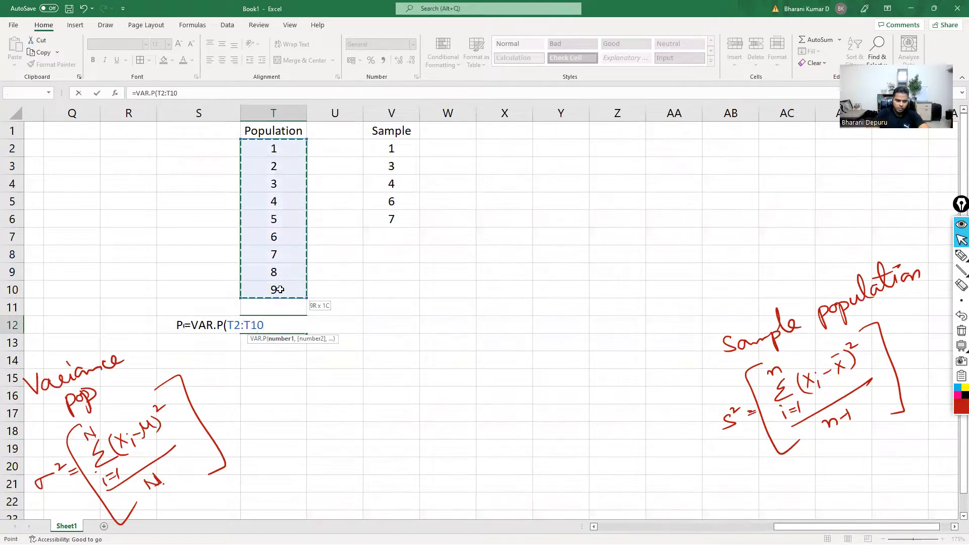
key(Return)
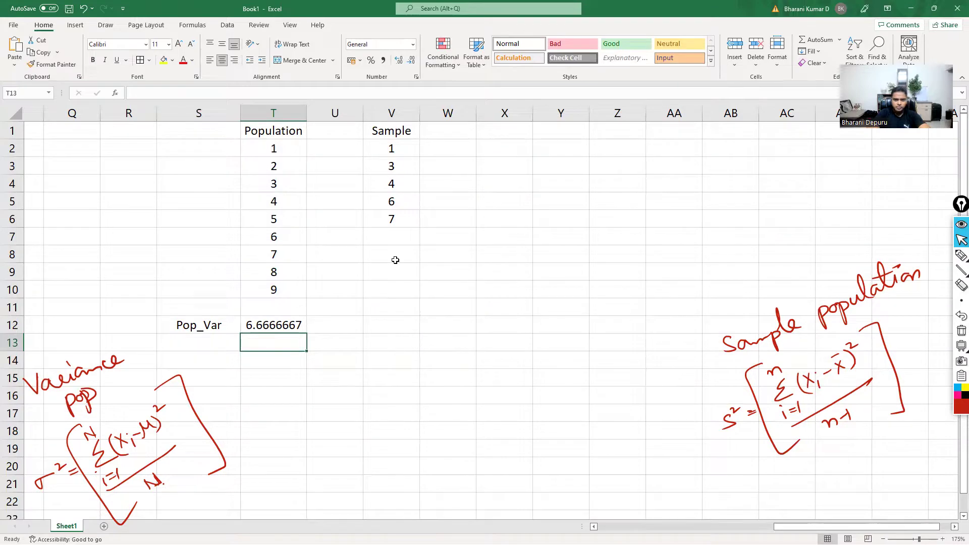
- Insert a blank column before column U and enter the label Pop_Sam in cell V8
right_click(357, 113)
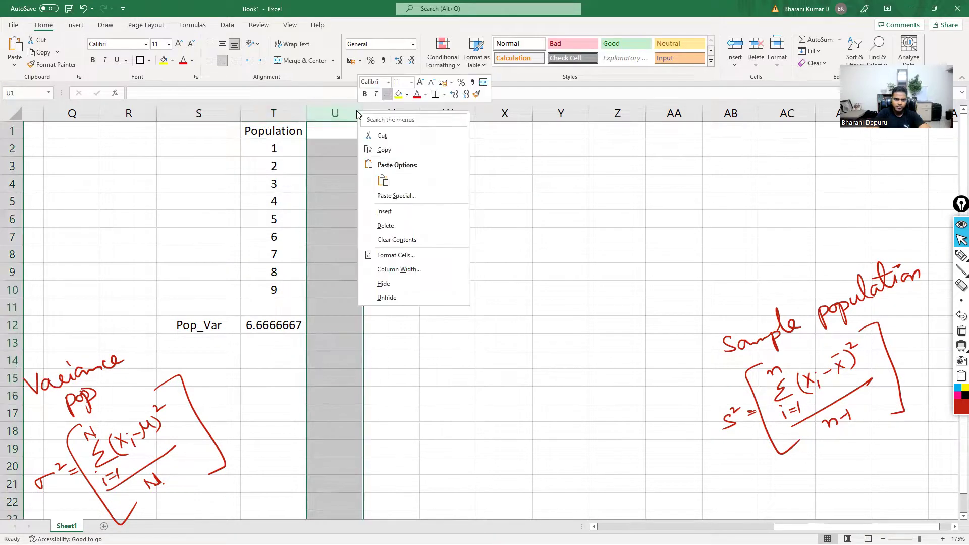
click(401, 210)
click(411, 253)
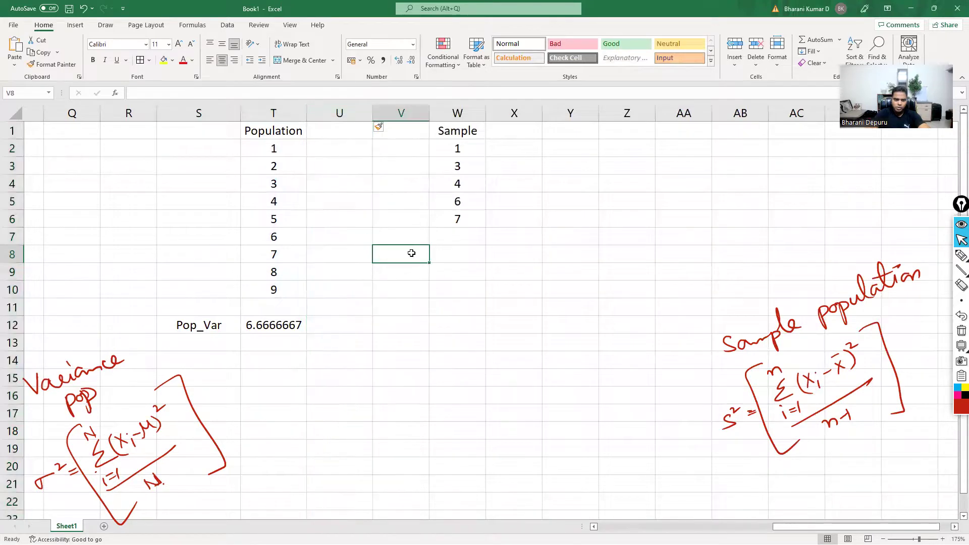
text(Pop_Sam)
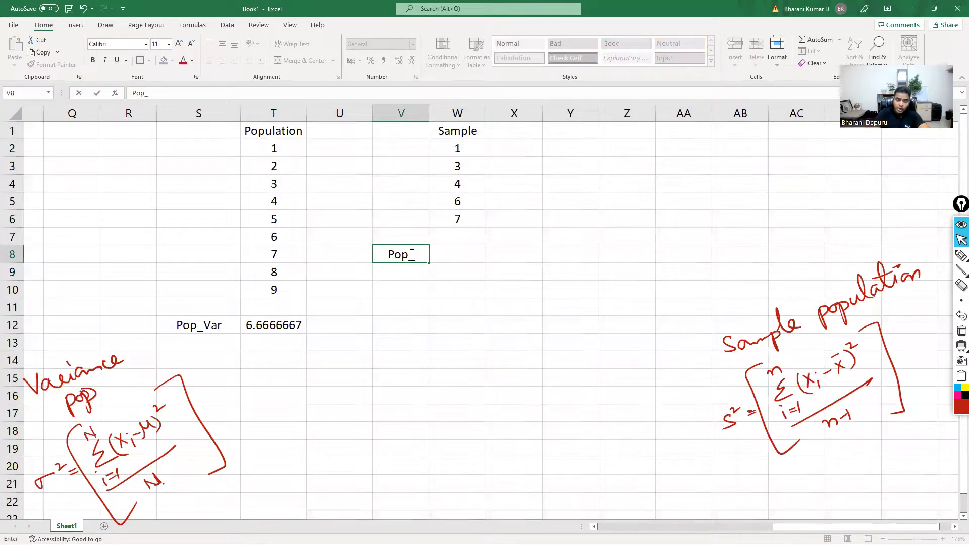
- Calculate the variance of the Sample values in W8 with VAR.P over W2:W6
click(456, 262)
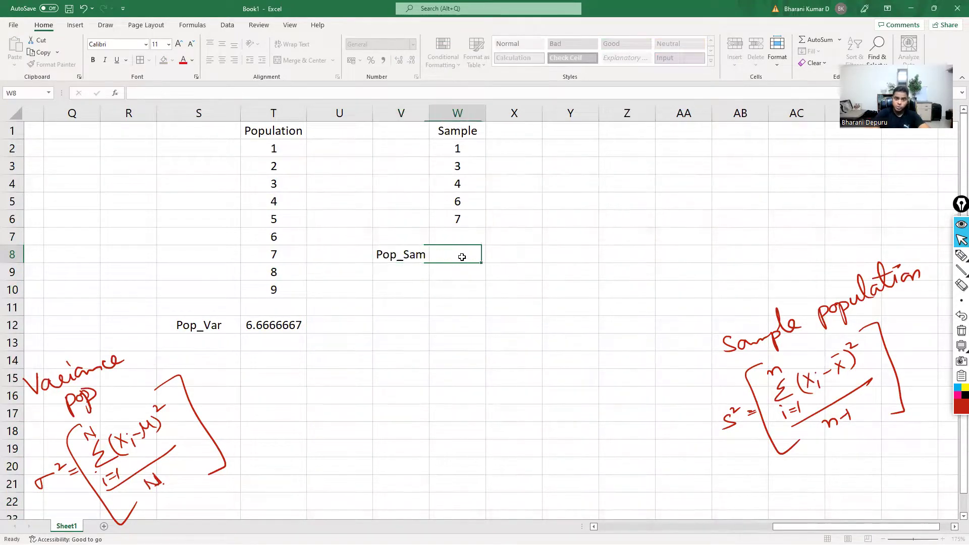
text(=v)
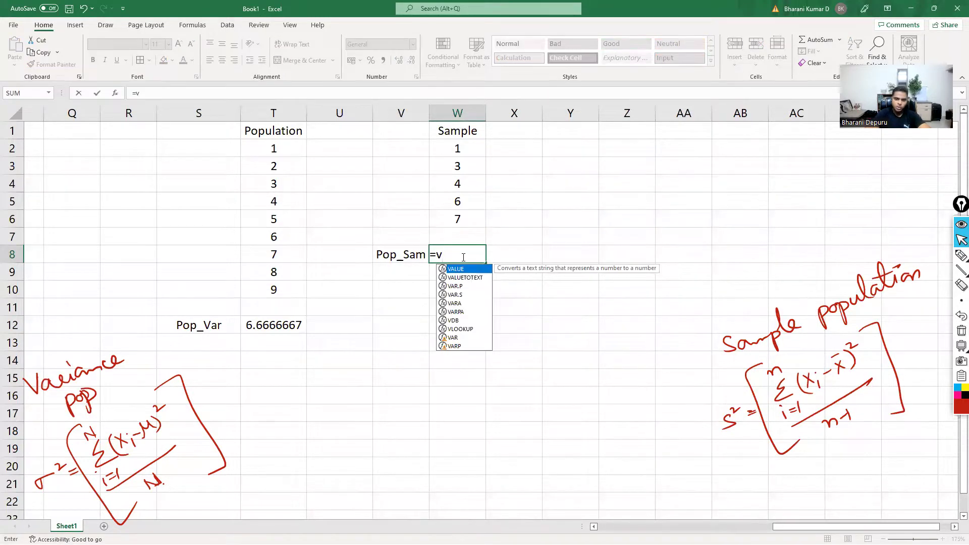
text(a)
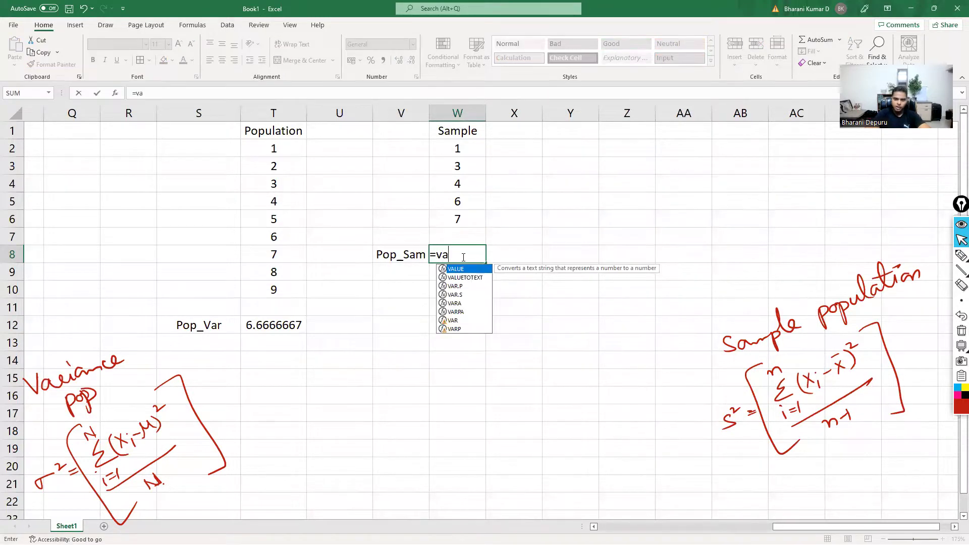
double_click(465, 286)
drag(472, 150, 478, 214)
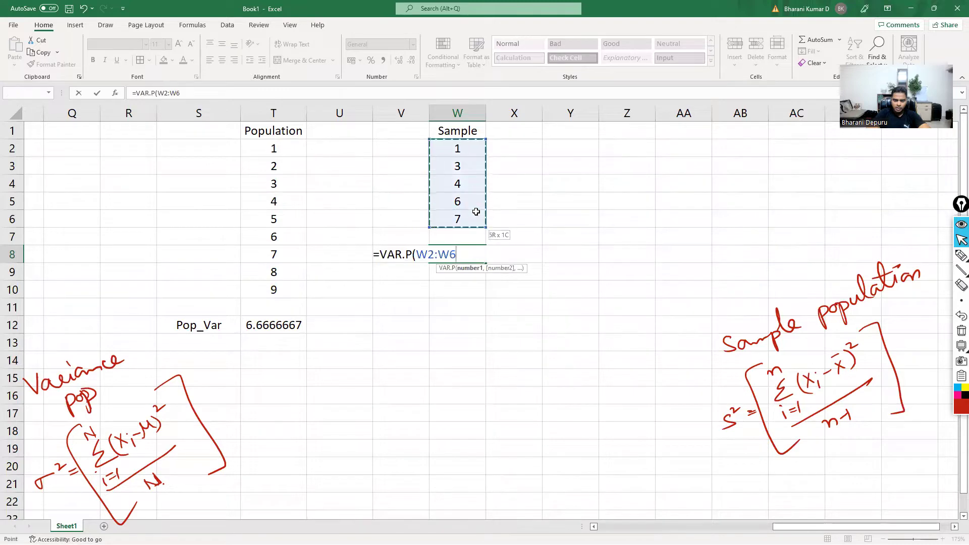
key(Return)
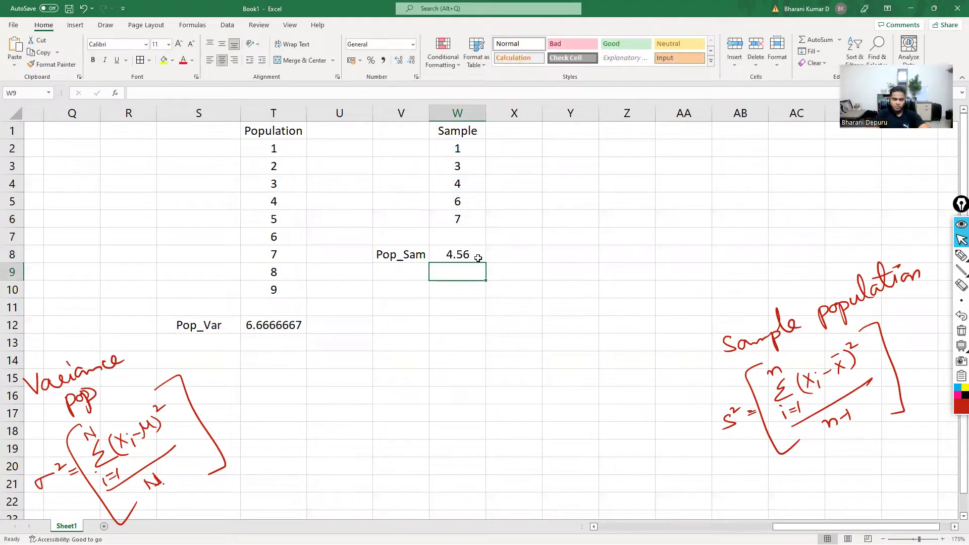
- Change the label in V8 to Pop_Var and label cell V10 Sam_Var
click(399, 289)
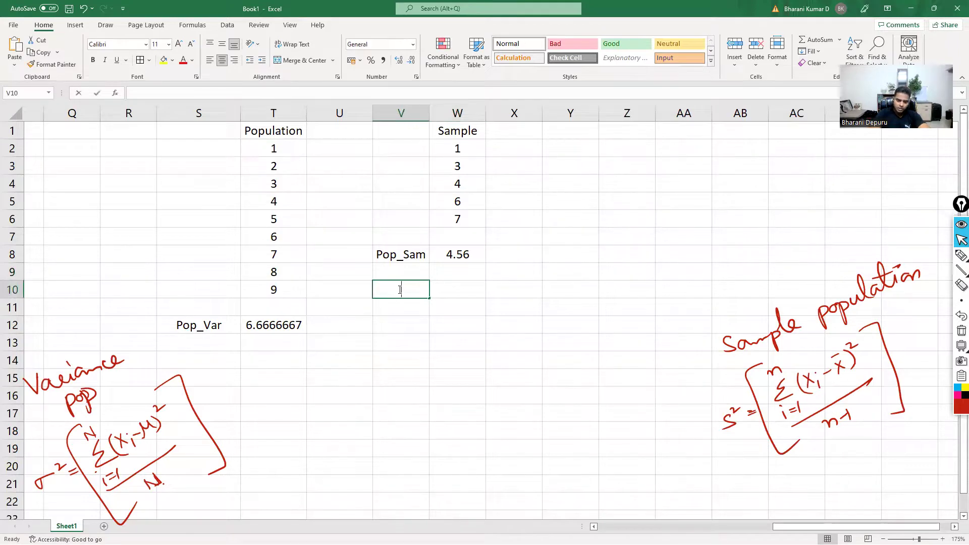
text(Pop_)
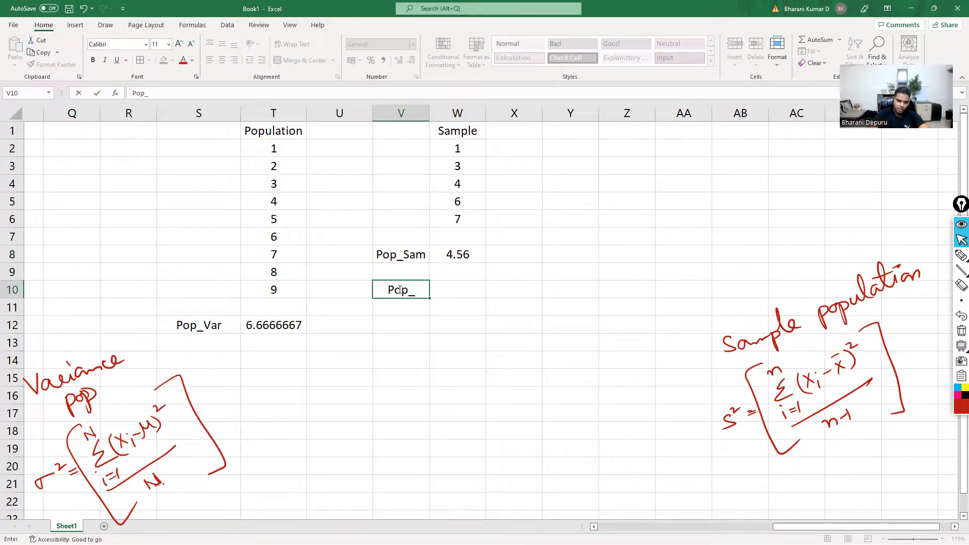
click(402, 254)
double_click(407, 254)
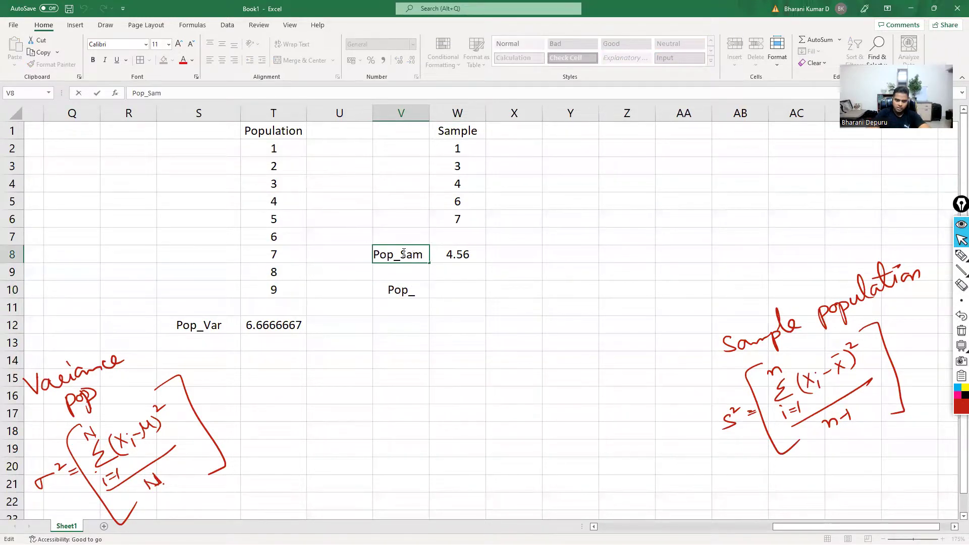
drag(402, 254, 427, 253)
text(Var)
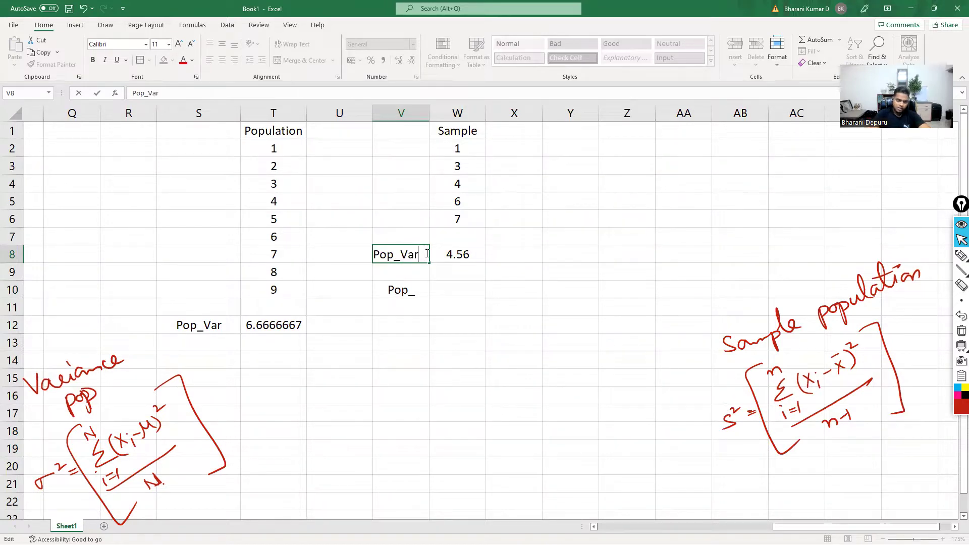
double_click(422, 290)
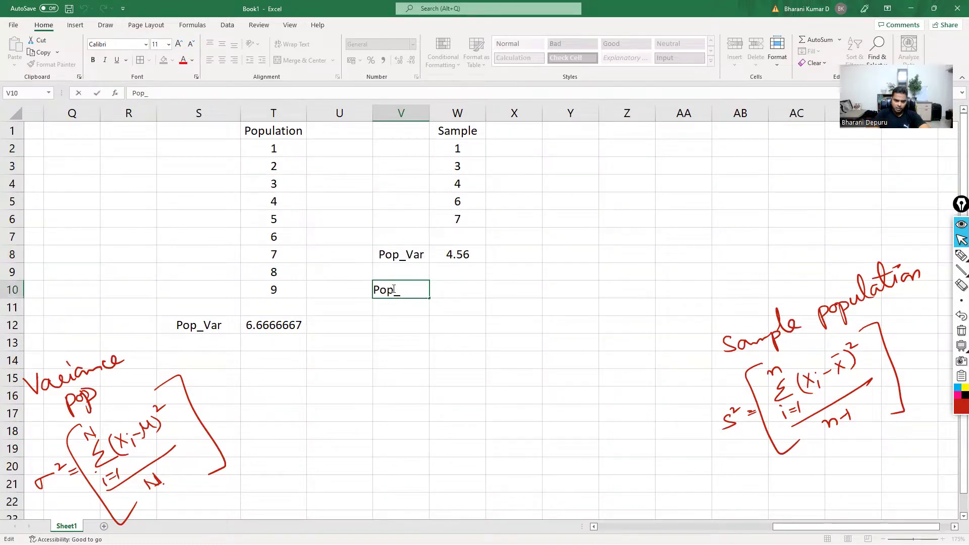
drag(394, 290, 325, 284)
text(Sam_)
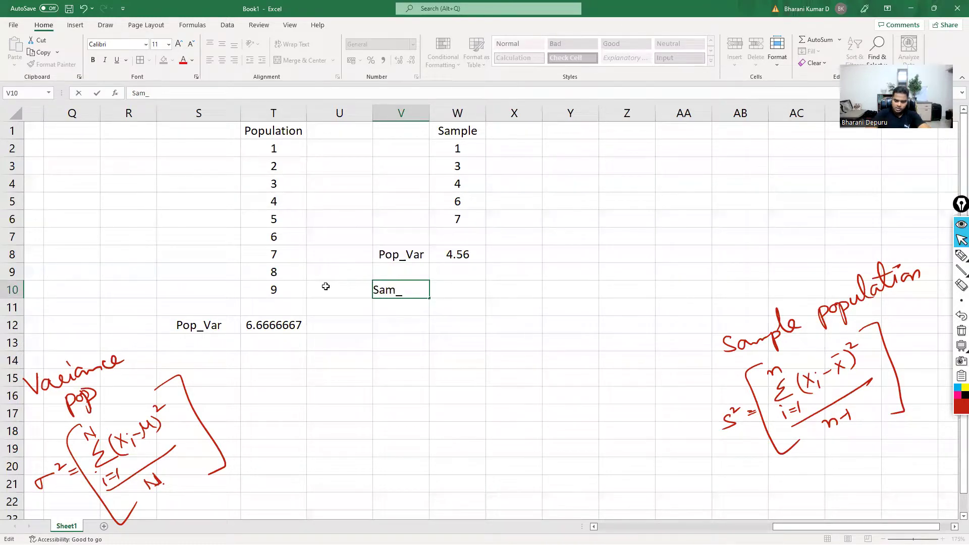
text(Var)
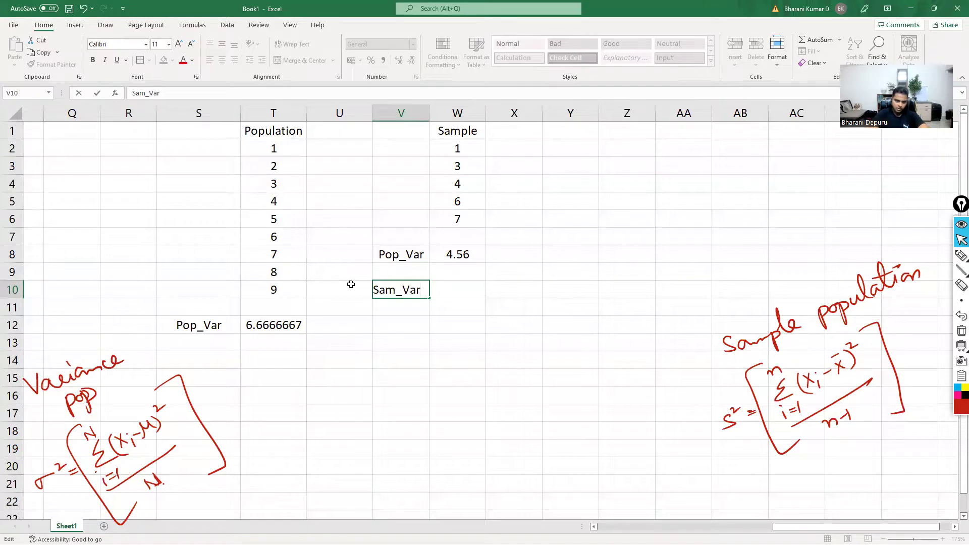
- Calculate the sample variance of the Sample values in W10 with VAR.S over W2:W6
click(461, 289)
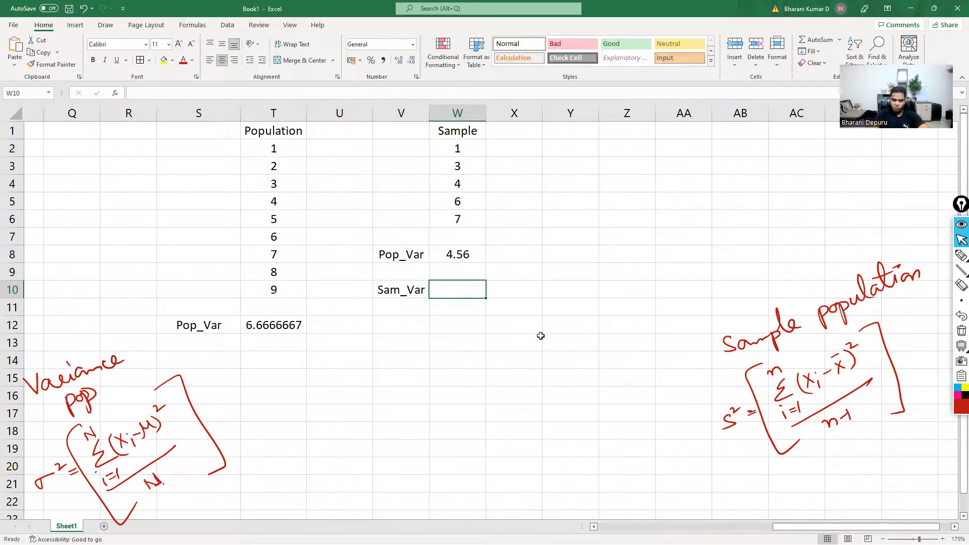
text(=)
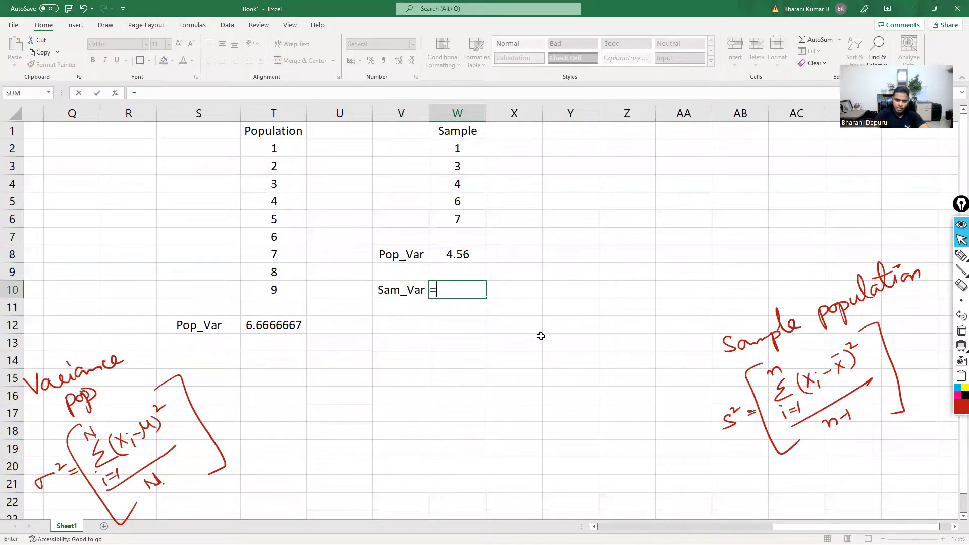
text(var)
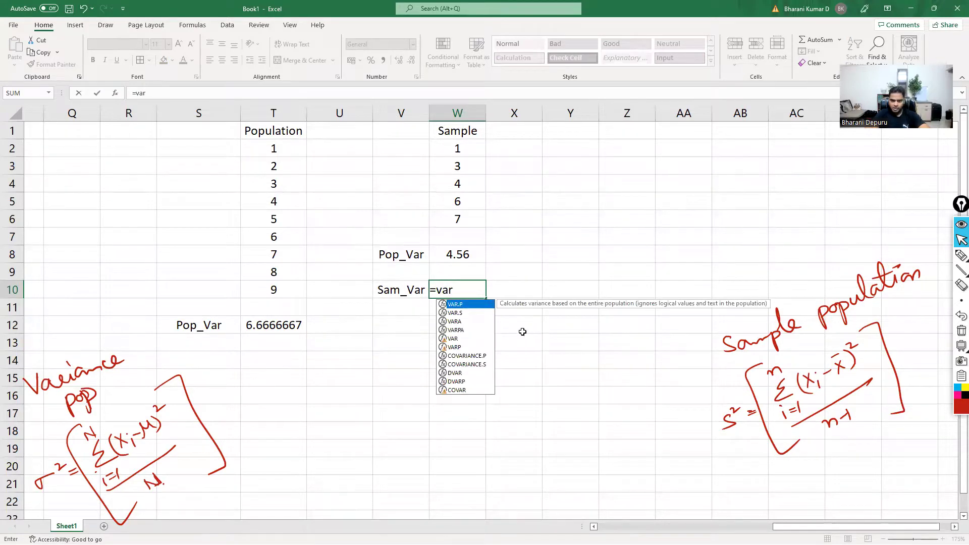
double_click(475, 313)
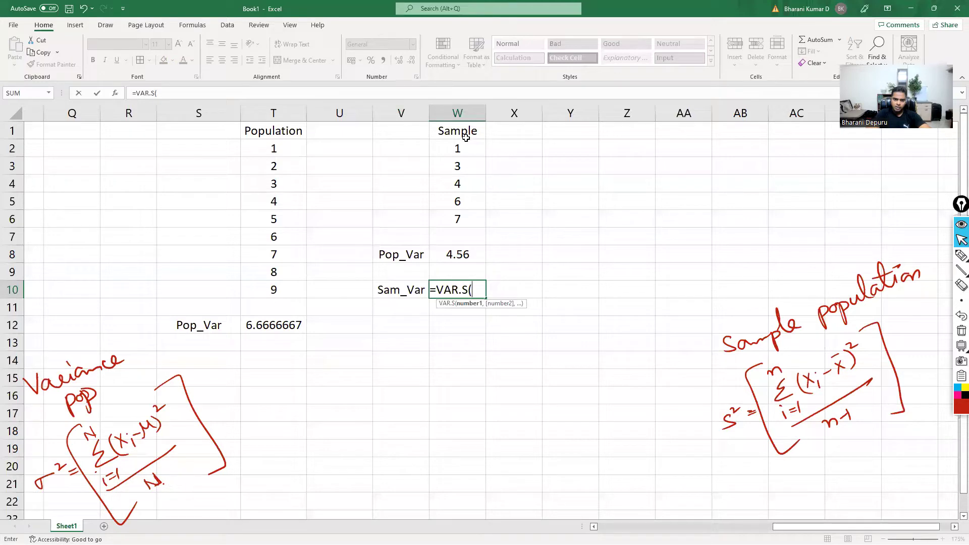
drag(464, 148, 472, 218)
key(Return)
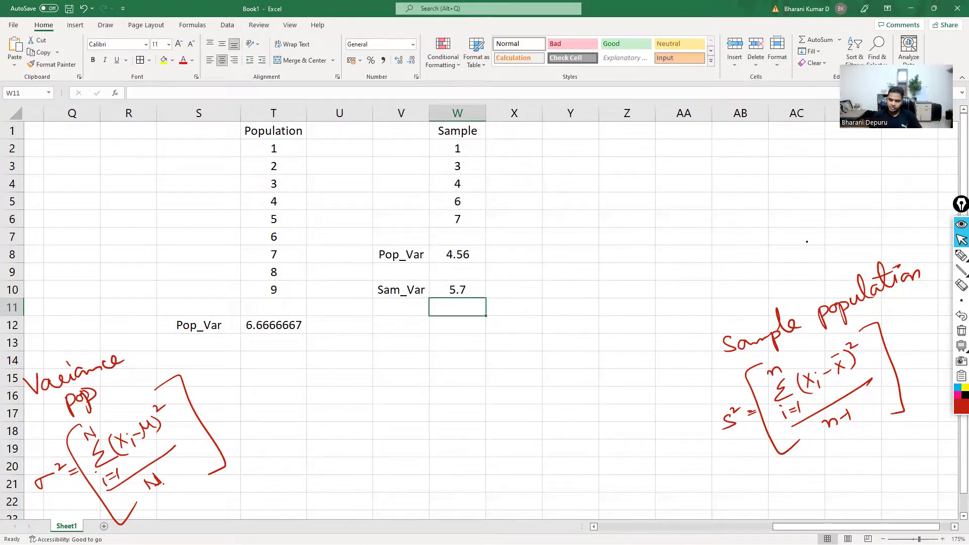
- Handwrite "Population" in quotation marks in red beside the Sample column, with a curly brace and a downward arrow beneath it
click(960, 256)
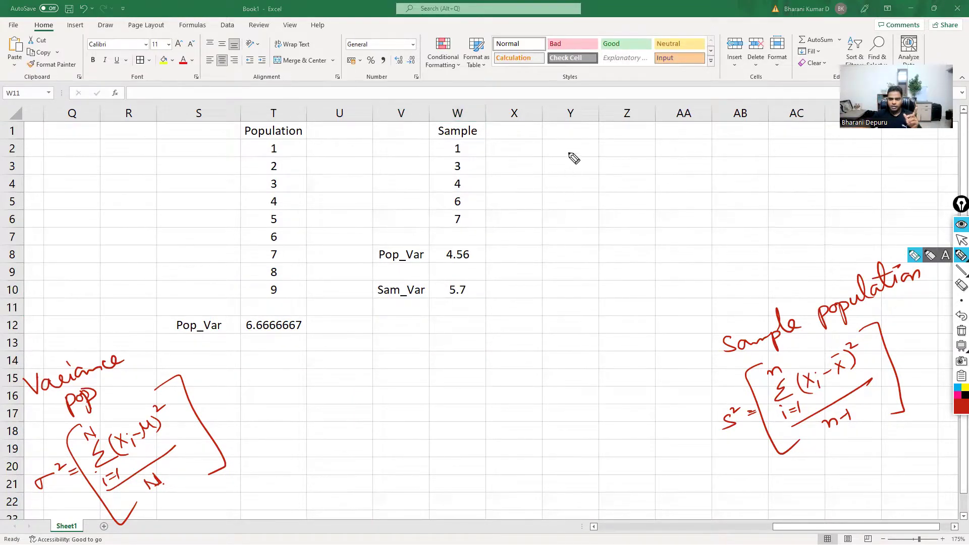
mouse_move(565, 169)
mouse_down()
mouse_move(577, 158)
mouse_move(588, 186)
mouse_move(606, 162)
mouse_move(626, 171)
mouse_move(656, 164)
mouse_move(691, 179)
mouse_up()
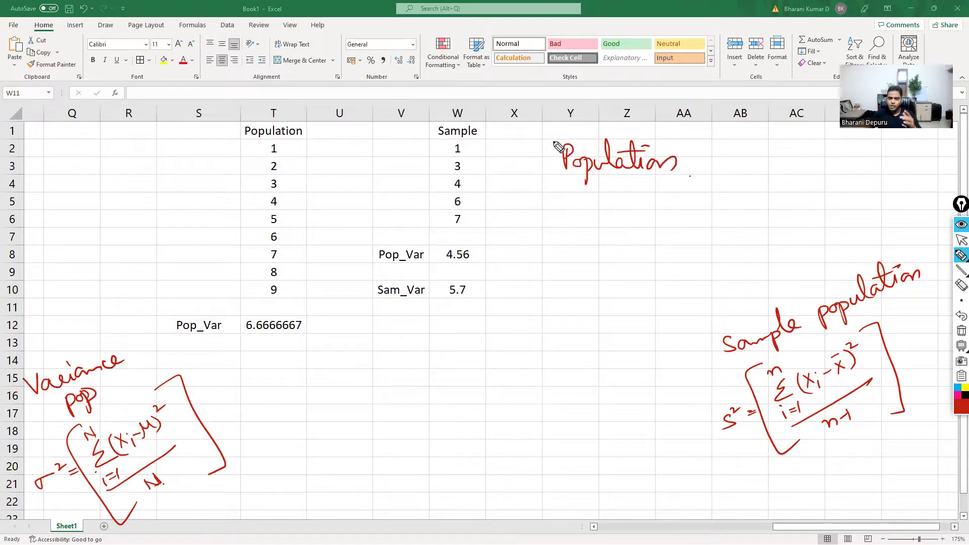
drag(539, 134, 543, 144)
drag(642, 146, 687, 144)
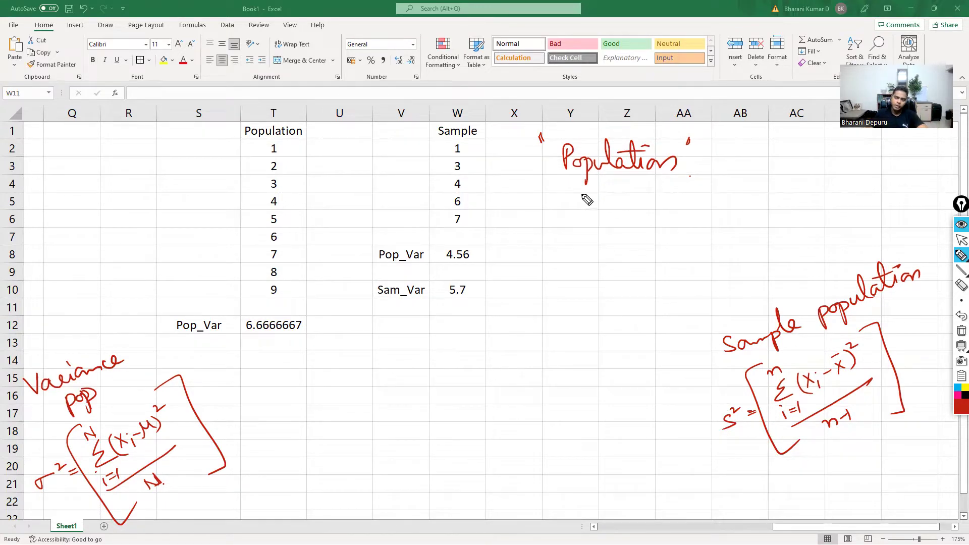
drag(565, 181, 686, 183)
drag(624, 209, 624, 227)
drag(616, 218, 631, 218)
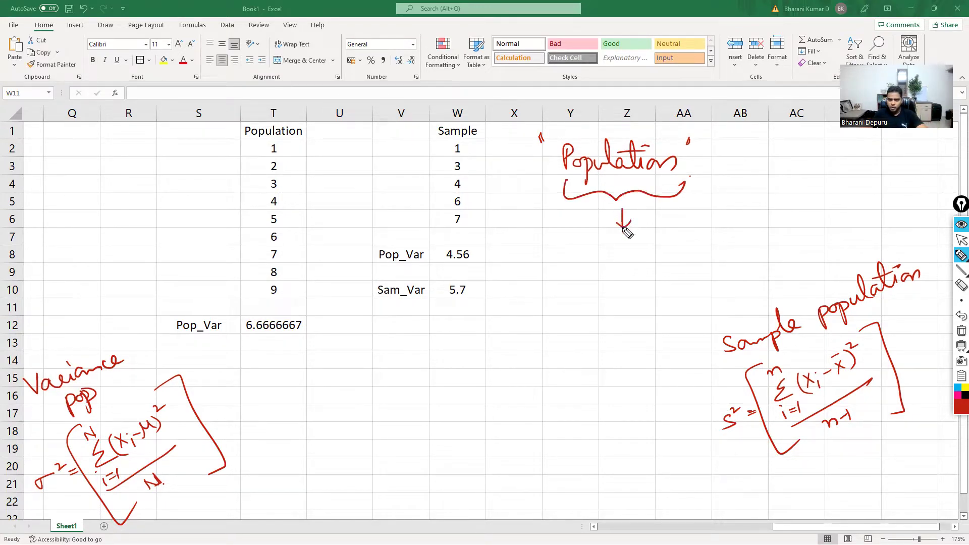
- Handwrite "Sample" below the arrow with a brace and a box around it, and draw an arrow from it back to Population
mouse_move(588, 247)
mouse_down()
mouse_move(579, 258)
mouse_move(646, 255)
mouse_move(595, 275)
mouse_move(653, 274)
mouse_up()
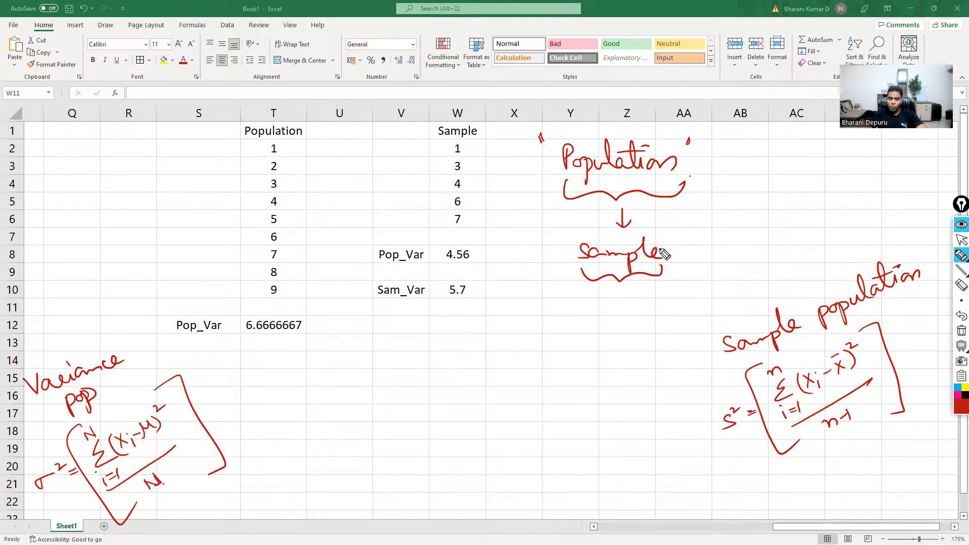
mouse_move(671, 234)
mouse_down()
mouse_move(669, 279)
mouse_move(574, 285)
mouse_move(669, 278)
mouse_up()
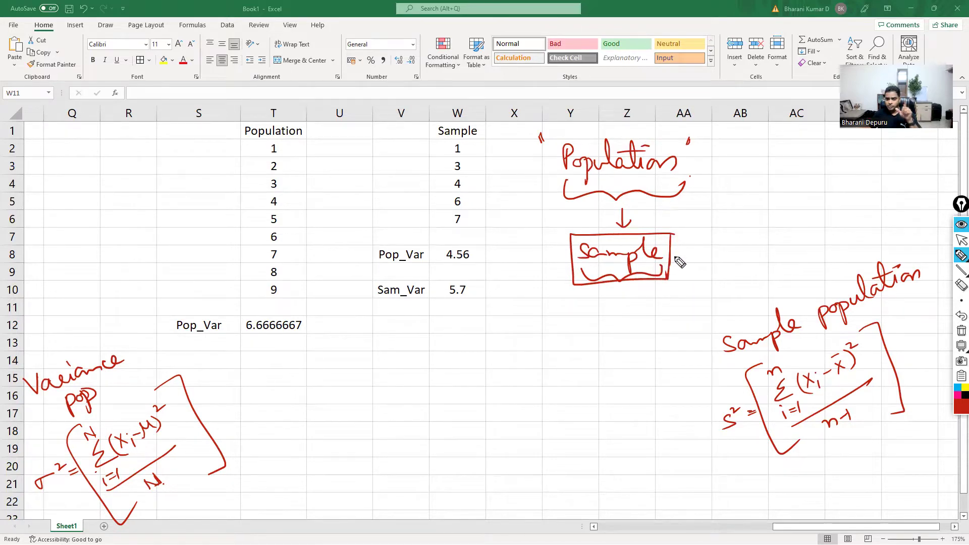
mouse_move(675, 257)
mouse_down()
mouse_move(783, 260)
mouse_move(713, 162)
mouse_move(725, 171)
mouse_up()
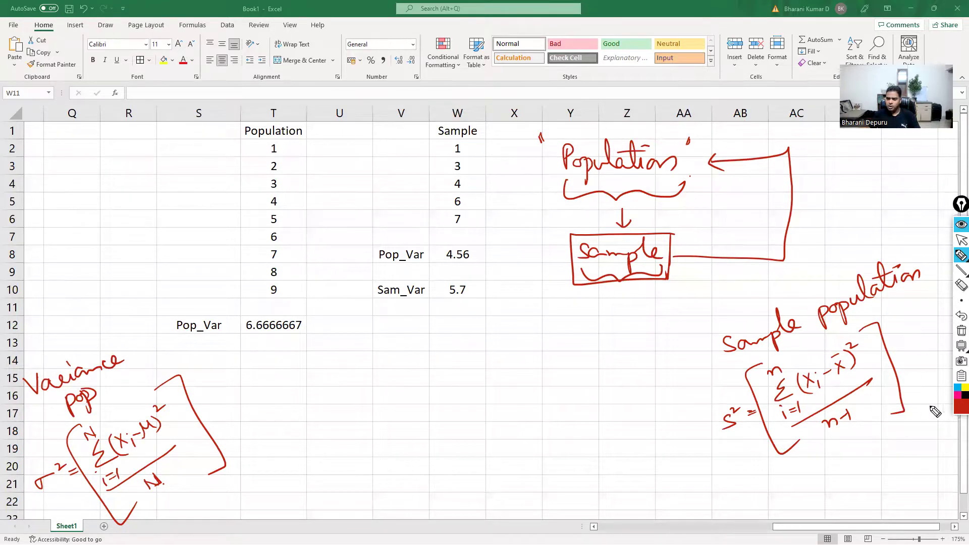
- Change the pen colour to magenta and draw boxes around the handwritten word Population and the population variance in T12
click(957, 395)
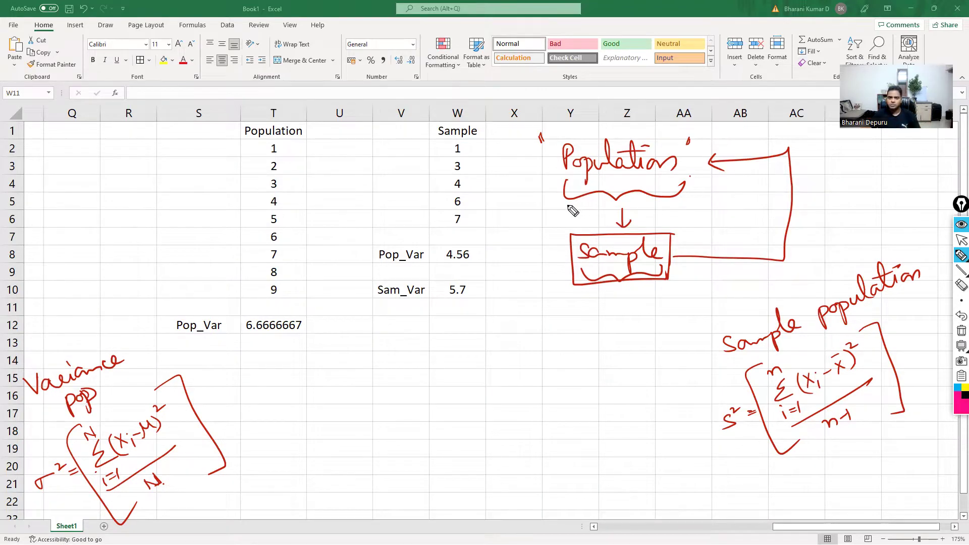
mouse_move(567, 206)
mouse_down()
mouse_move(690, 201)
mouse_move(659, 126)
mouse_move(548, 182)
mouse_move(585, 204)
mouse_up()
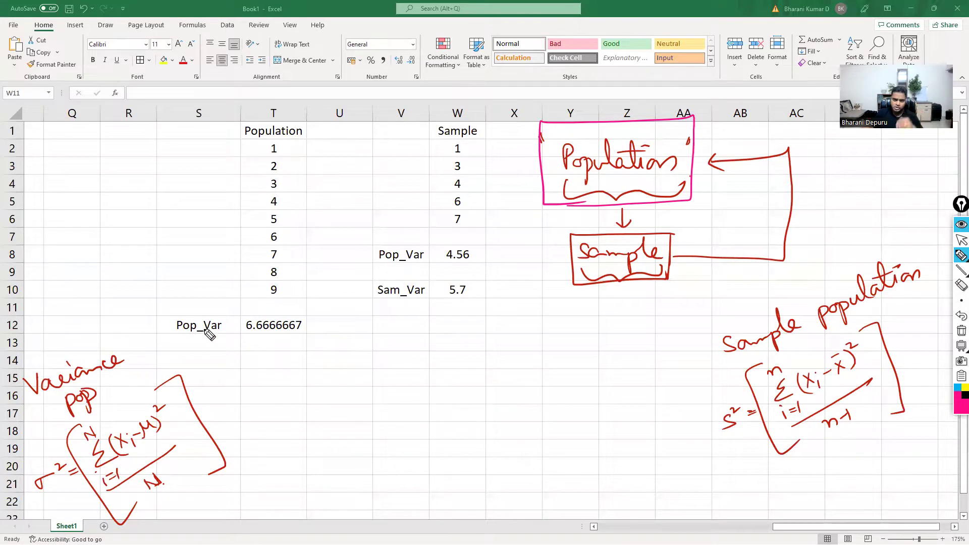
mouse_move(240, 334)
mouse_down()
mouse_move(242, 317)
mouse_move(259, 336)
mouse_move(240, 334)
mouse_up()
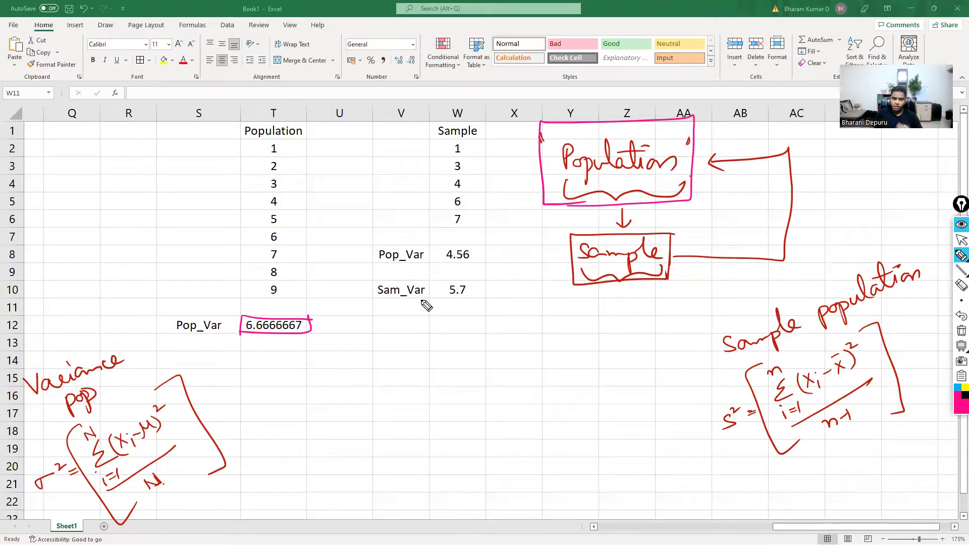
- Box the sample variance in W10, draw arrows from it to T12 and the sample formula, and underline the formula's n-1
mouse_move(439, 300)
mouse_down()
mouse_move(487, 279)
mouse_move(460, 298)
mouse_move(336, 327)
mouse_up()
mouse_move(394, 314)
mouse_down()
mouse_move(394, 325)
mouse_move(531, 391)
mouse_move(692, 403)
mouse_move(682, 413)
mouse_up()
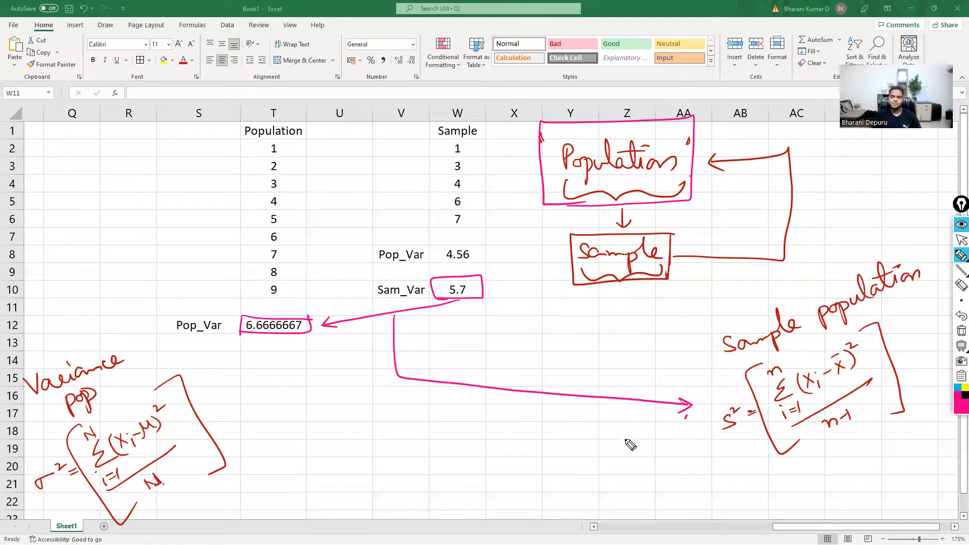
drag(830, 444, 862, 431)
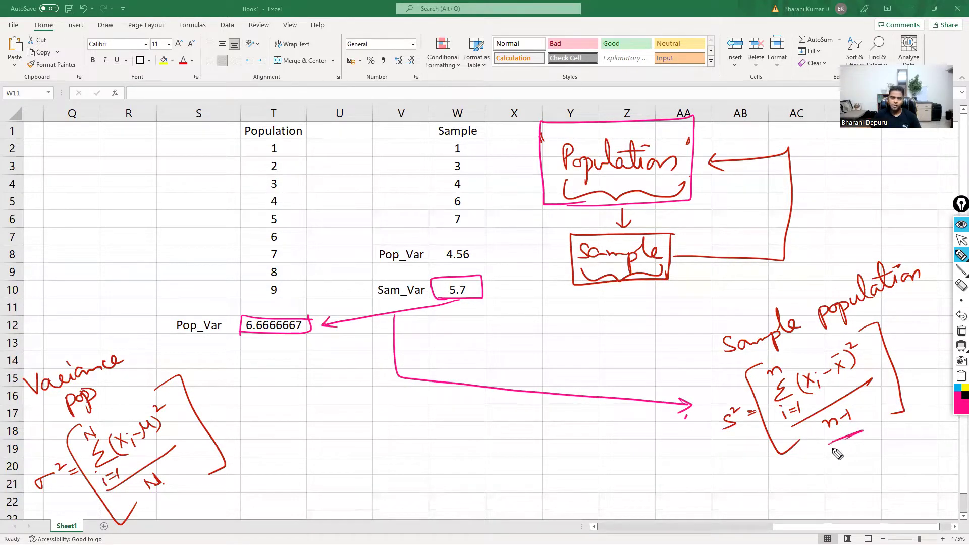